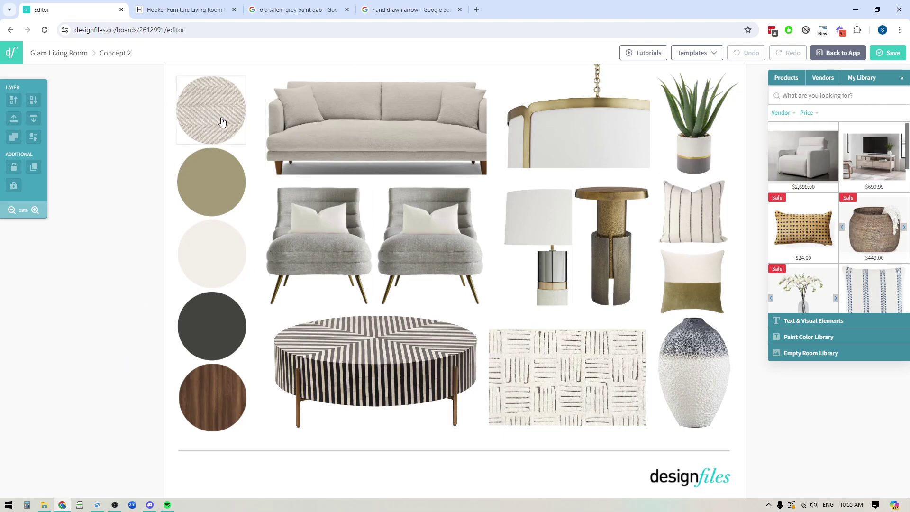
- Copy the black hand-drawn arrow image from the Noun Project result, then return to the mood board
left_click(408, 9)
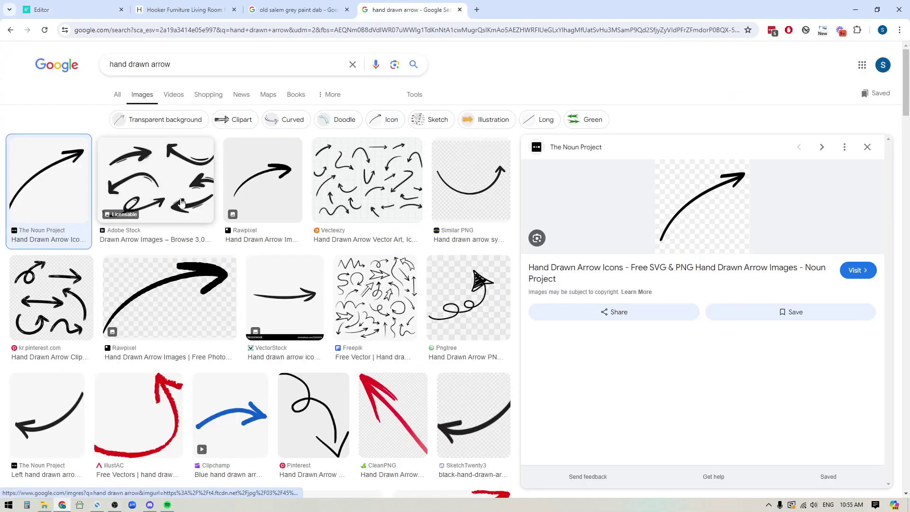
right_click(707, 196)
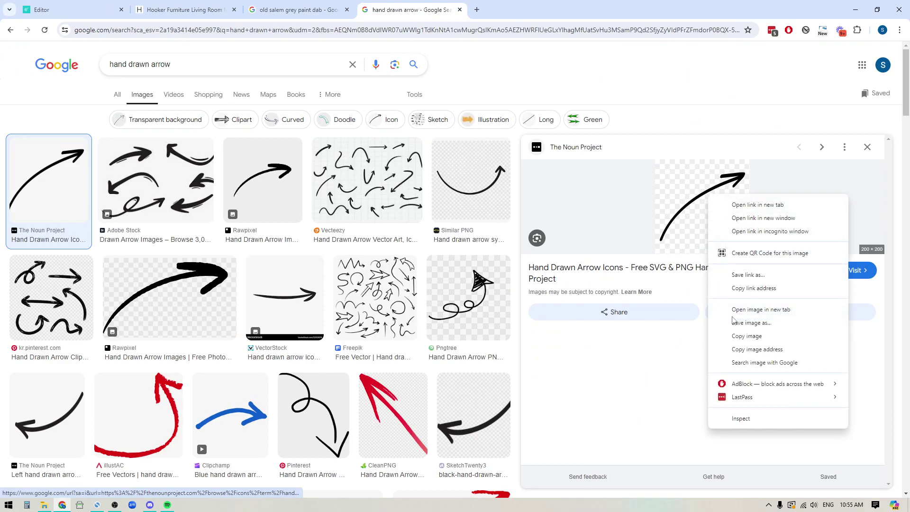
left_click(743, 337)
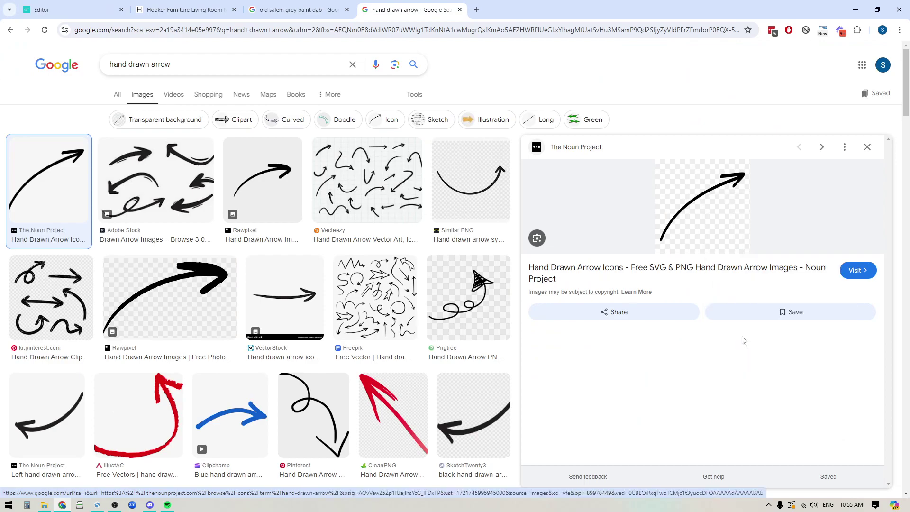
left_click(75, 11)
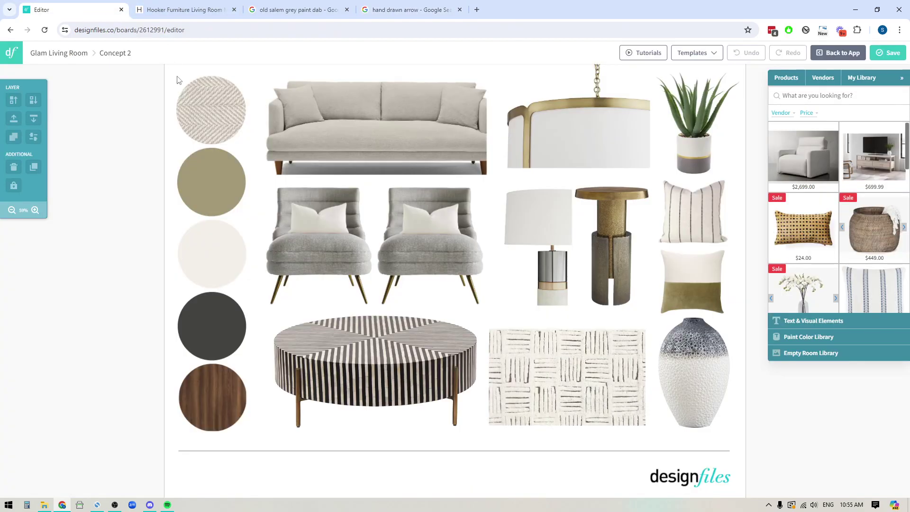
- Paste the arrow, save it as an asset titled 'arrow', and add it to the board from My Library
key("ctrl+v")
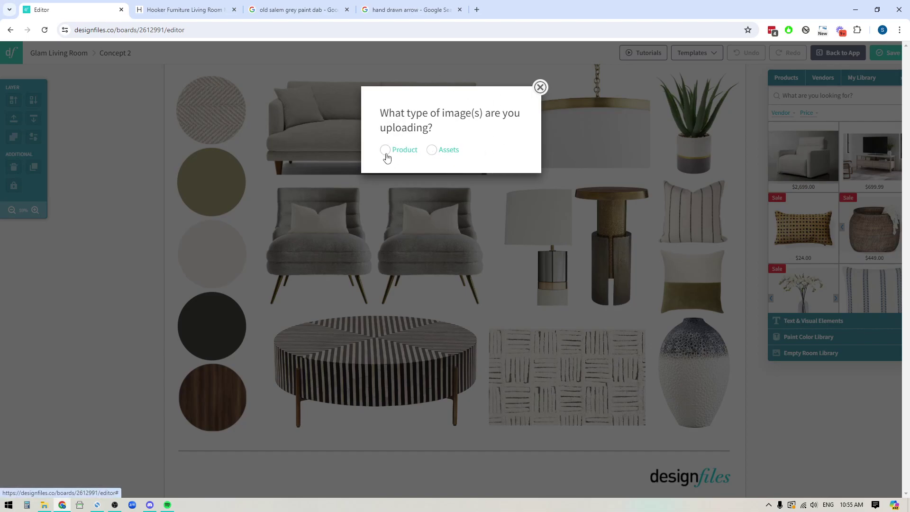
left_click(431, 150)
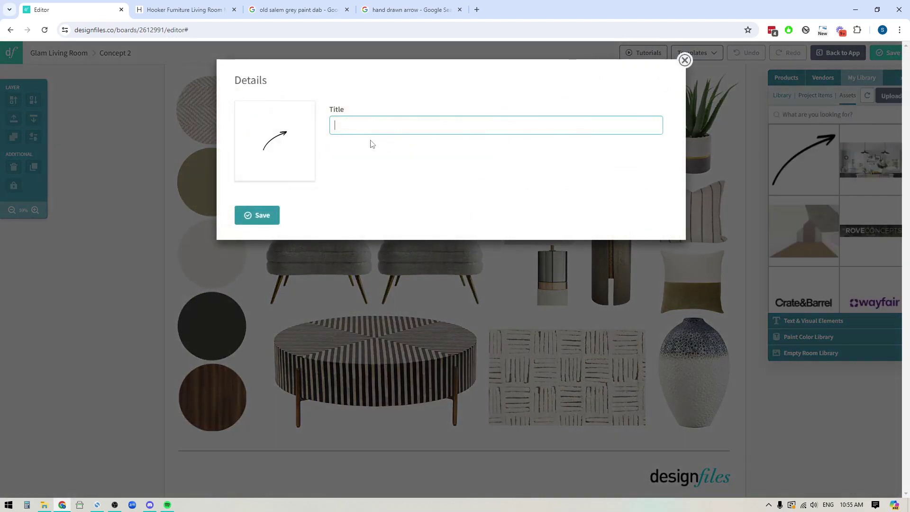
type("arrow")
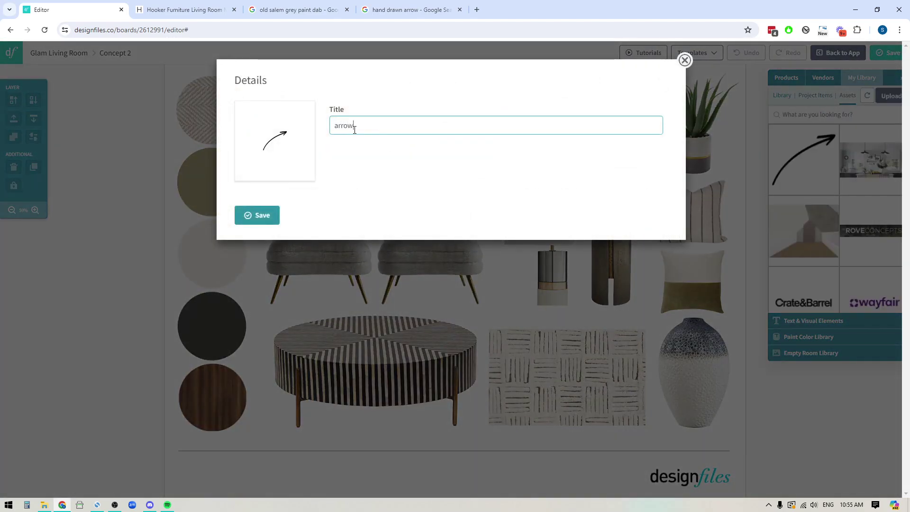
left_click(259, 221)
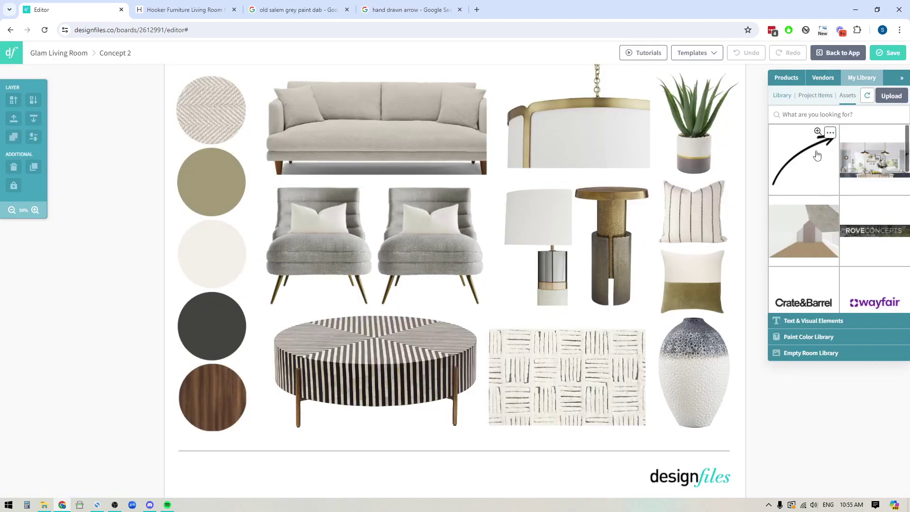
left_click(830, 134)
- Move the arrow onto the herringbone swatch and rotate it to point right at the sofa
mouse_move(441, 165)
left_mouse_down()
mouse_move(251, 100)
mouse_move(238, 109)
left_mouse_up()
mouse_move(243, 75)
left_mouse_down()
mouse_move(260, 76)
mouse_move(271, 107)
left_mouse_up()
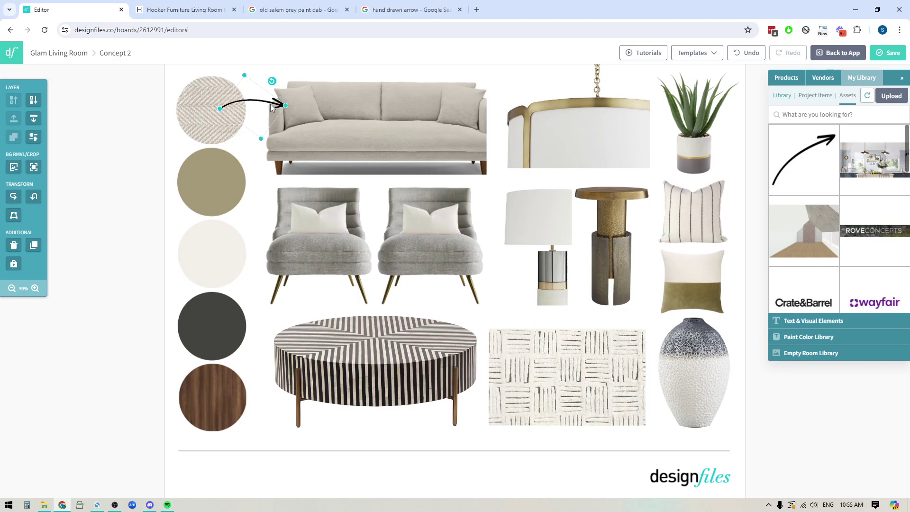
left_click(116, 172)
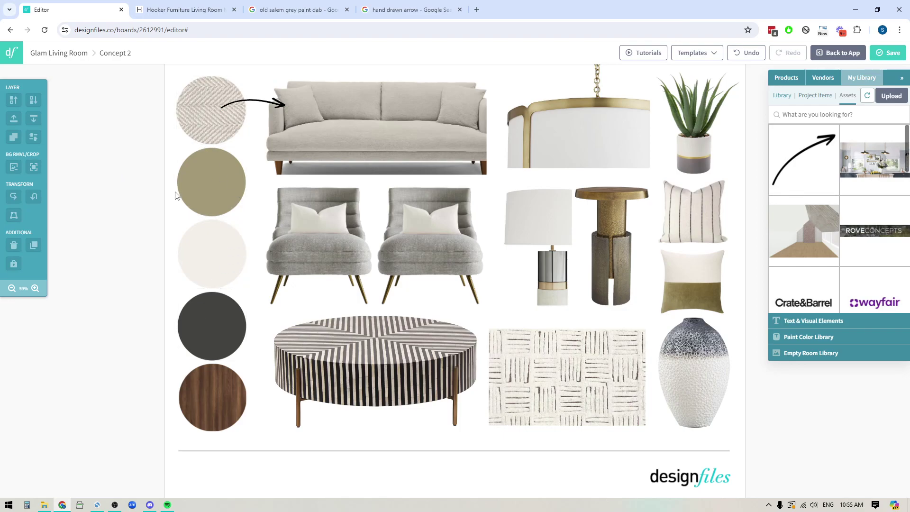
left_click(292, 7)
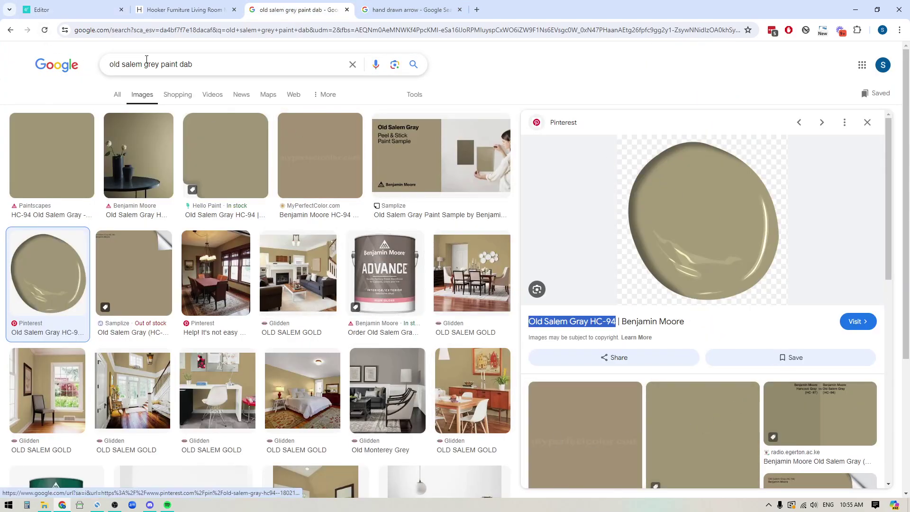
- Copy the Old Salem Gray HC-94 paint dab image from Pinterest and paste it into the mood board
right_click(683, 212)
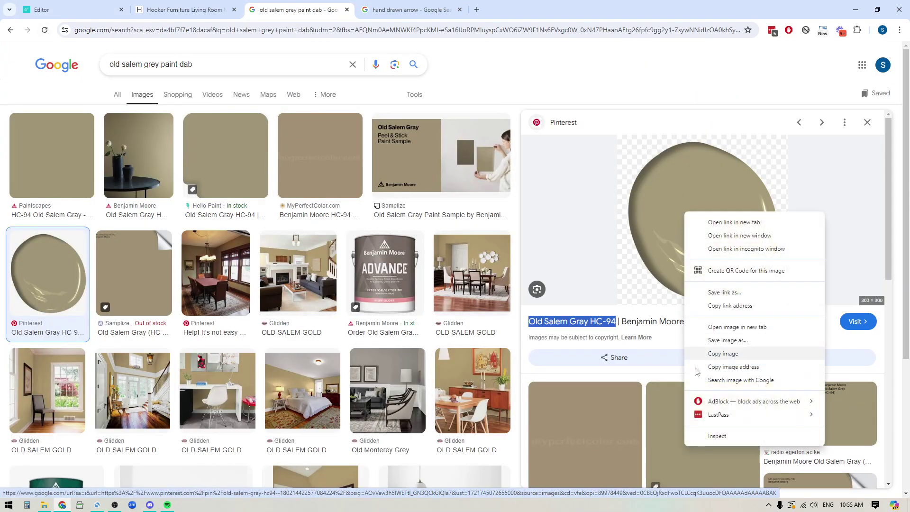
left_click(725, 353)
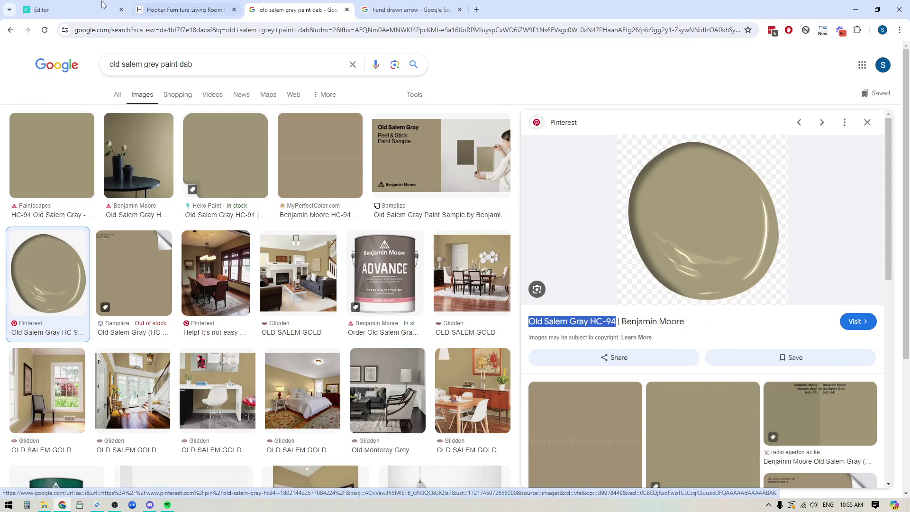
left_click(66, 10)
key("ctrl+v")
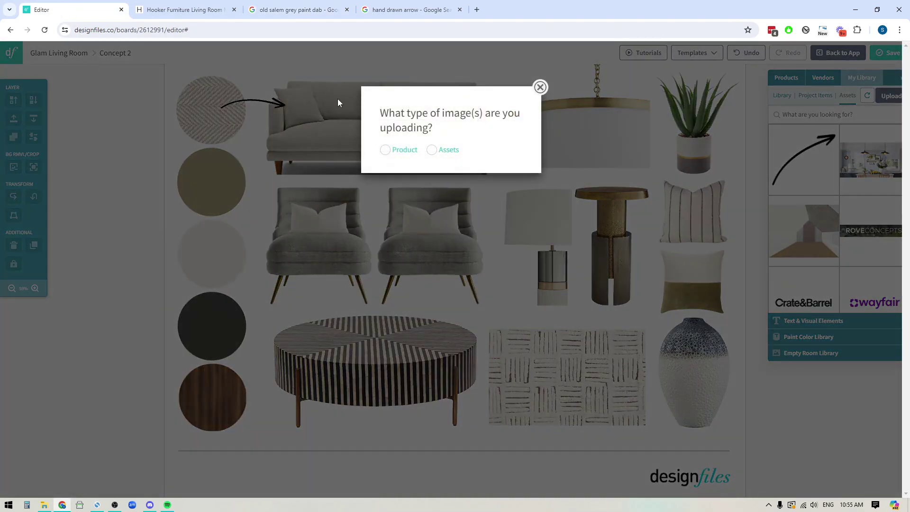
- Upload the paint dab as a product named Old Salem Gray HC-94 and save it to the library
left_click(402, 151)
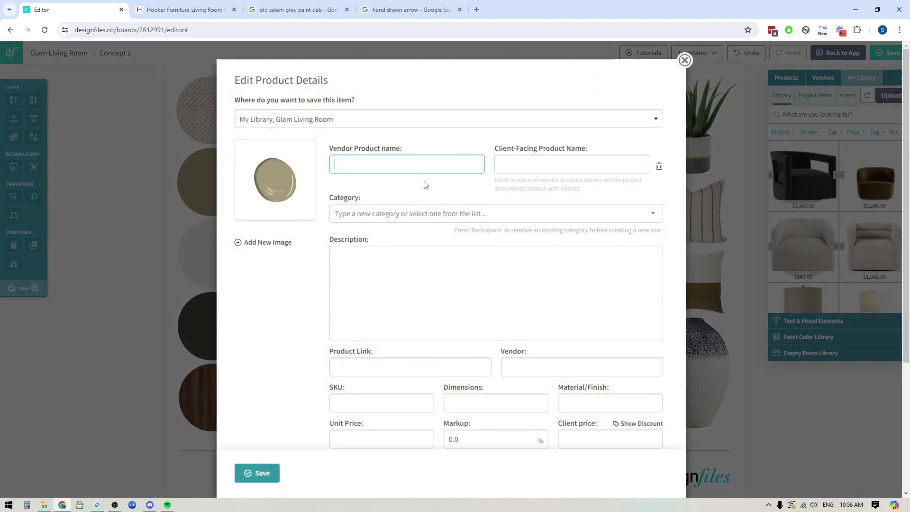
left_click(284, 15)
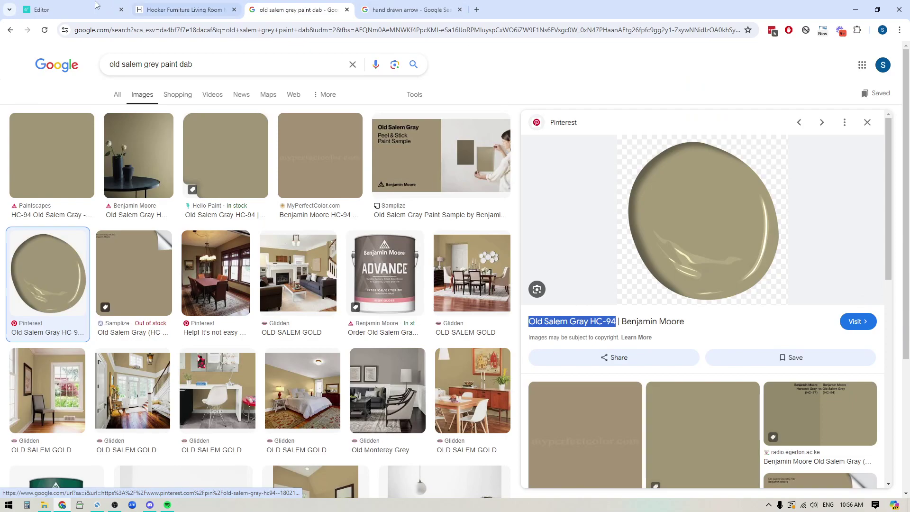
left_click(72, 10)
key("ctrl+v")
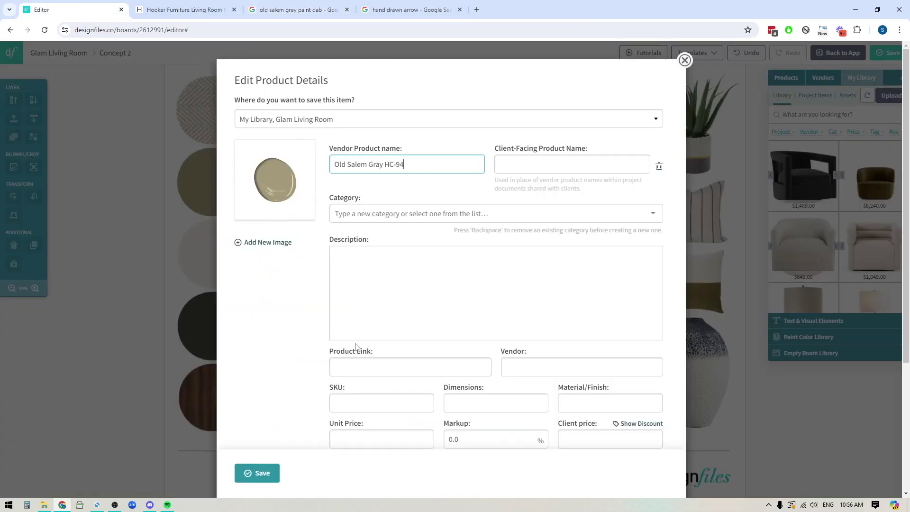
left_click(251, 473)
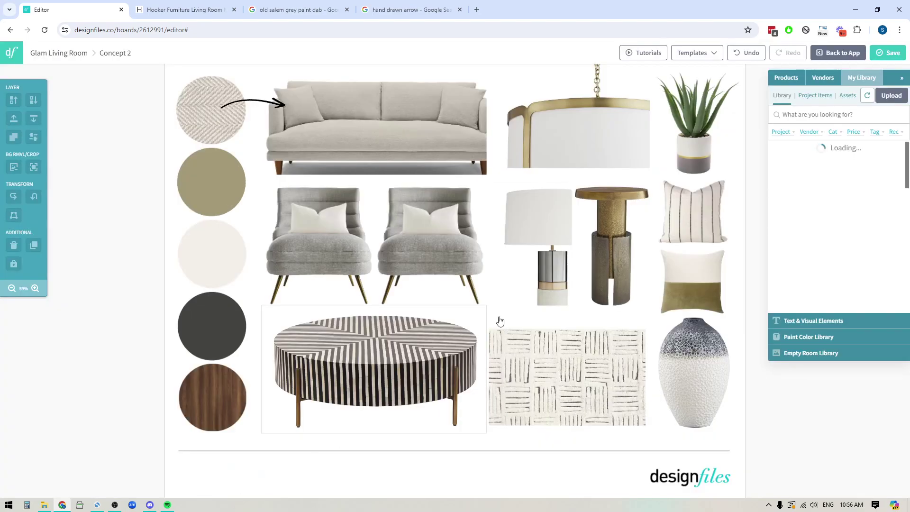
- Drag the Old Salem Gray swatch from My Library onto the canvas just left of the board
left_click_drag(808, 189, 136, 239)
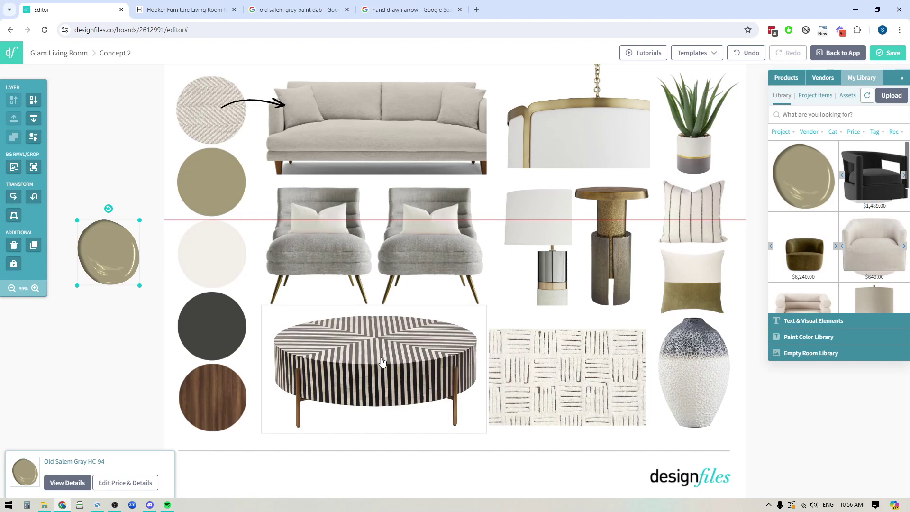
- Copy the Melange Dylian Coffee Table photo from the Hooker Furniture page and paste it into the board
left_click(177, 10)
right_click(244, 349)
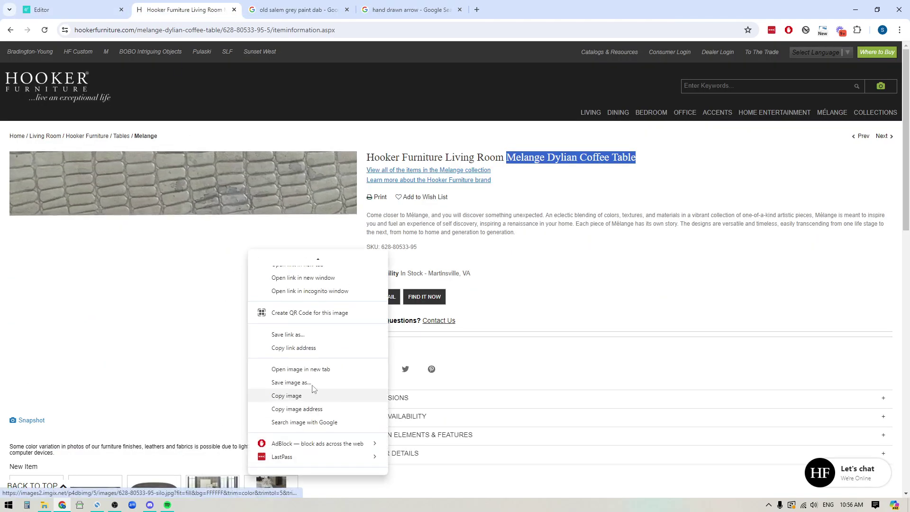
left_click(284, 394)
left_click(71, 9)
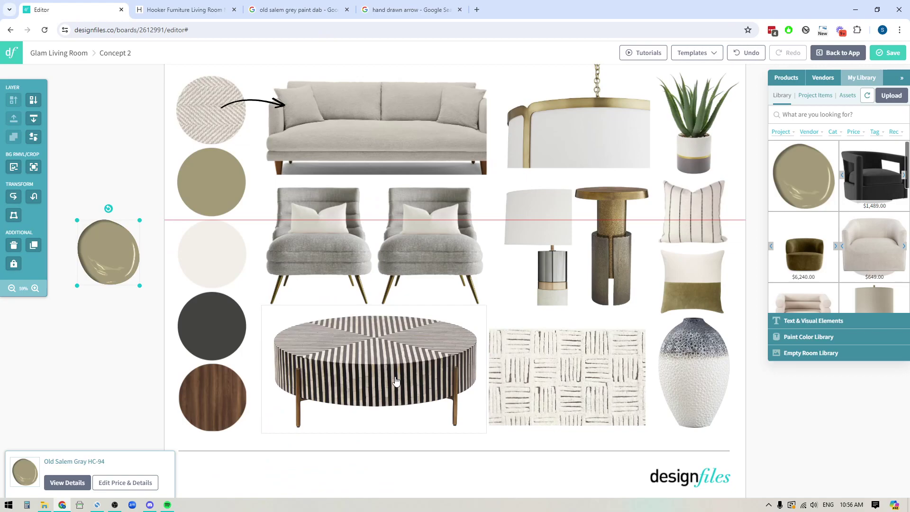
key("ctrl+v")
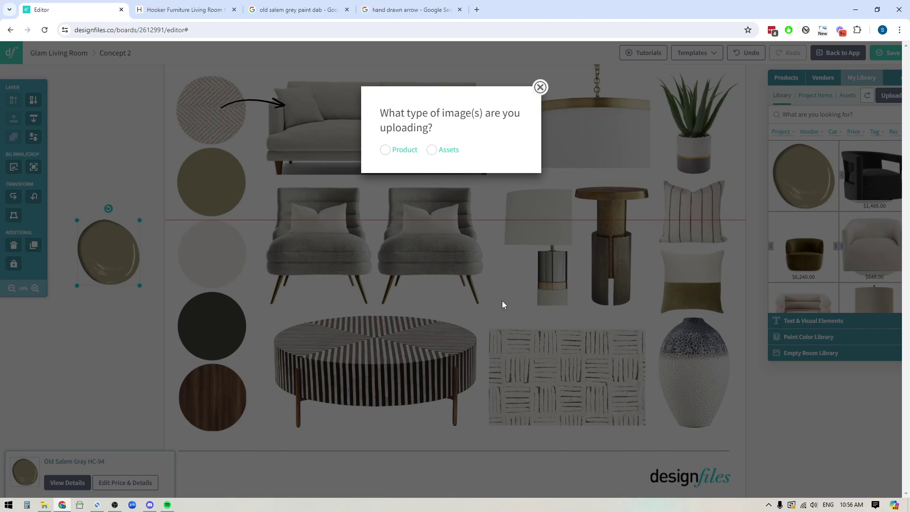
- Upload the coffee table photo as a product named Melange Dylian Coffee Table and save it
left_click(384, 149)
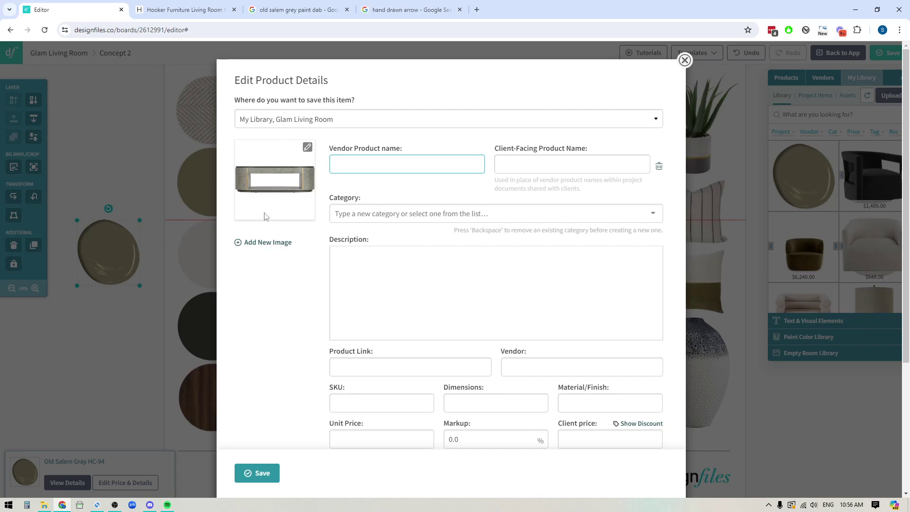
left_click(157, 10)
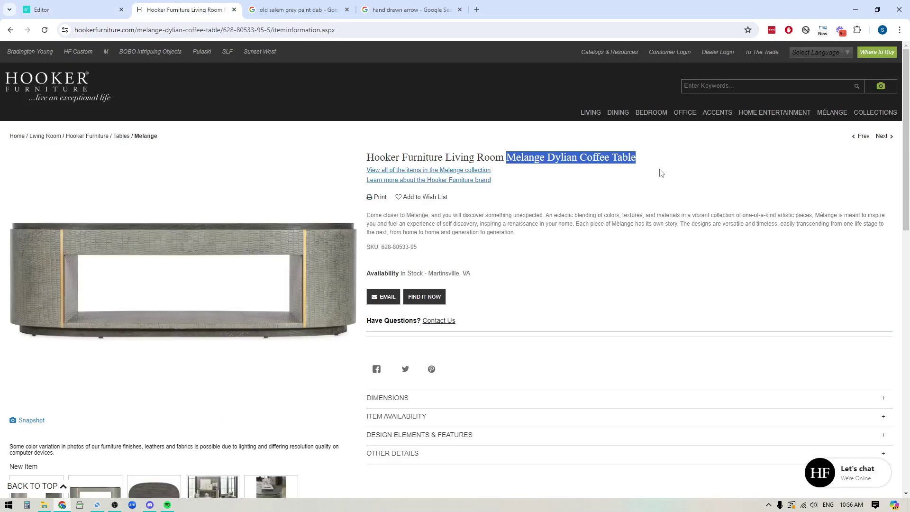
left_click(61, 8)
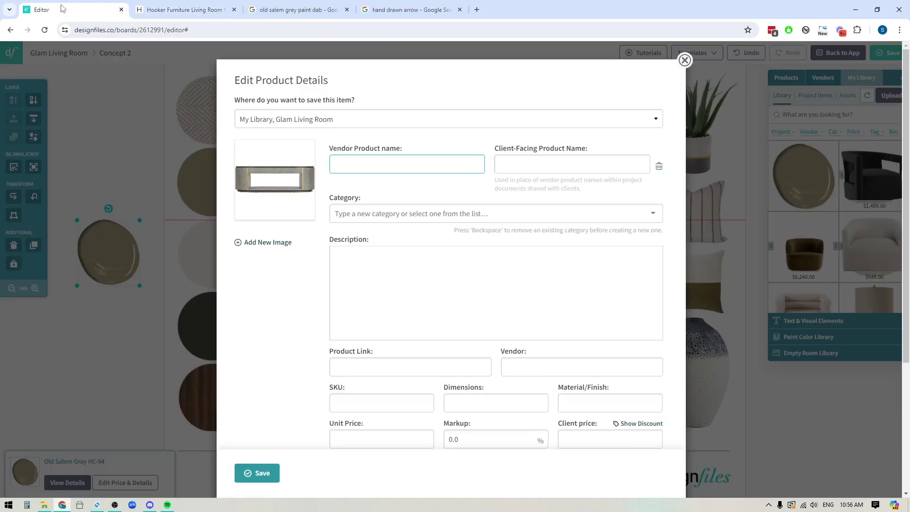
key("ctrl+v")
left_click(368, 373)
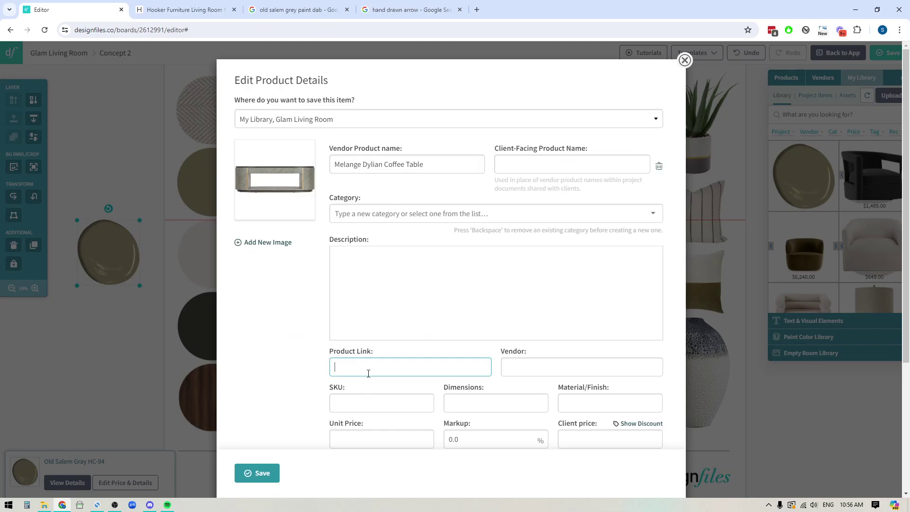
mouse_move(273, 147)
left_click(258, 478)
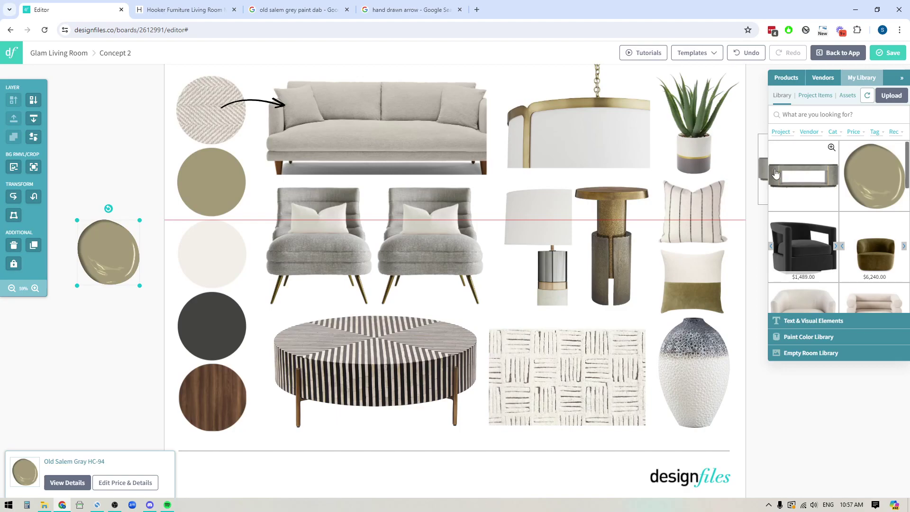
- Place the coffee table from My Library over the chairs and open its Edit Price & Details form
left_click_drag(803, 176, 374, 427)
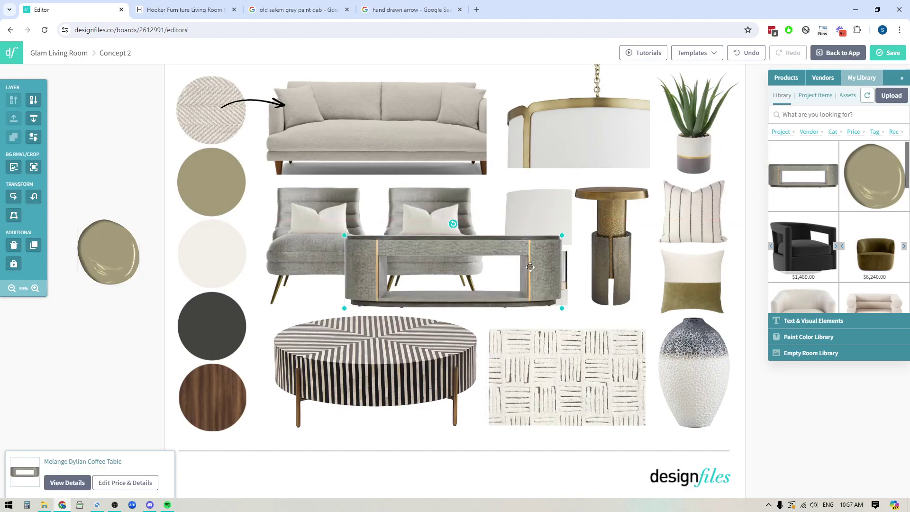
left_click_drag(528, 269, 464, 247)
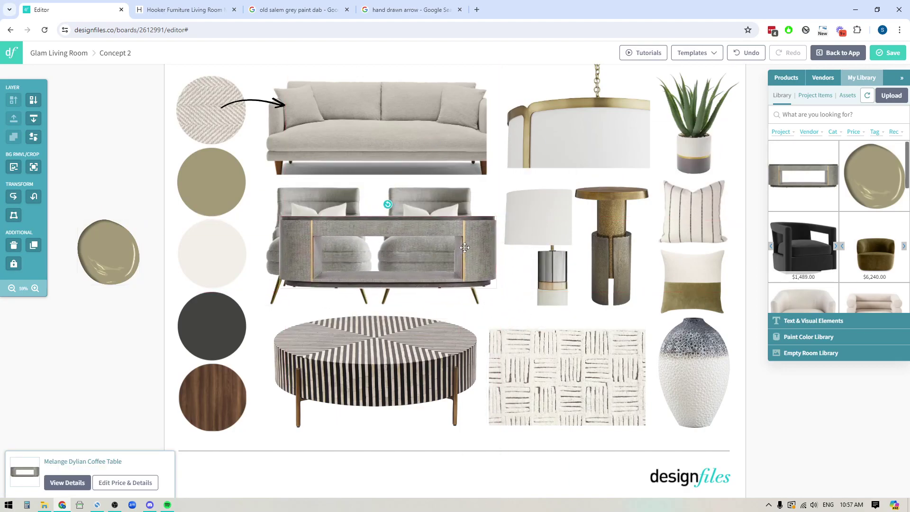
left_click(131, 482)
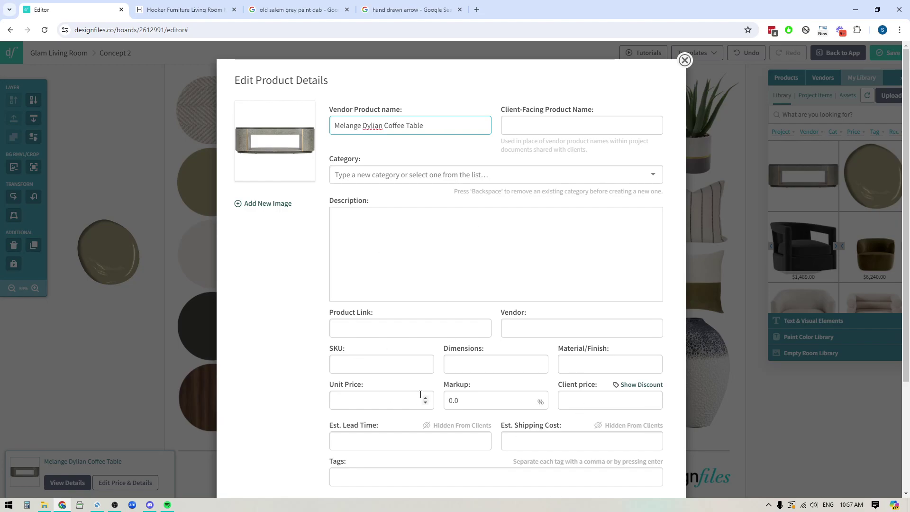
- Close the product details unchanged, then delete the coffee table and the Old Salem Gray paint dab
scroll(421, 394, "down", 2)
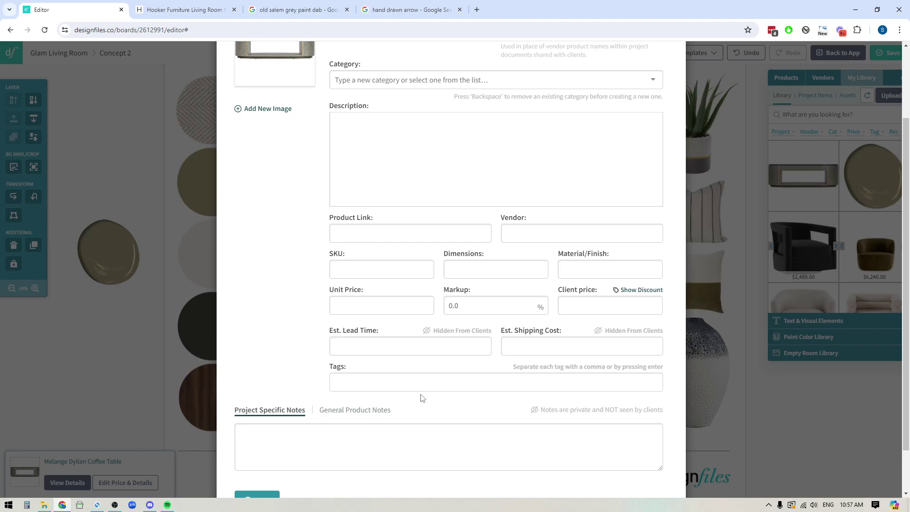
scroll(422, 397, "up", 2)
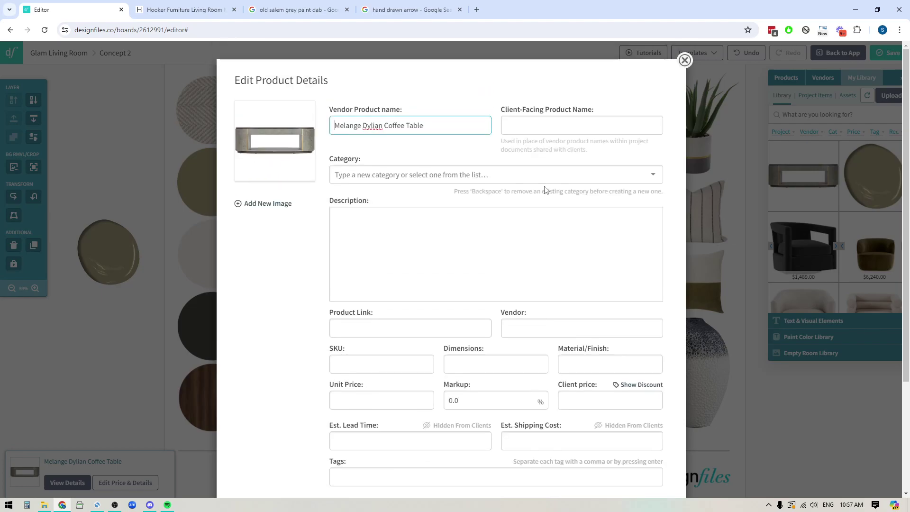
left_click(691, 61)
key("Delete")
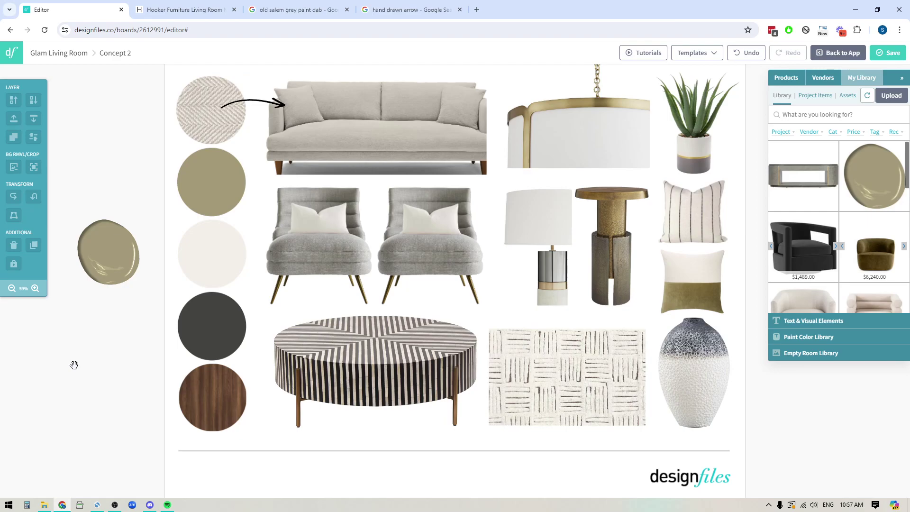
left_click(115, 262)
key("Delete")
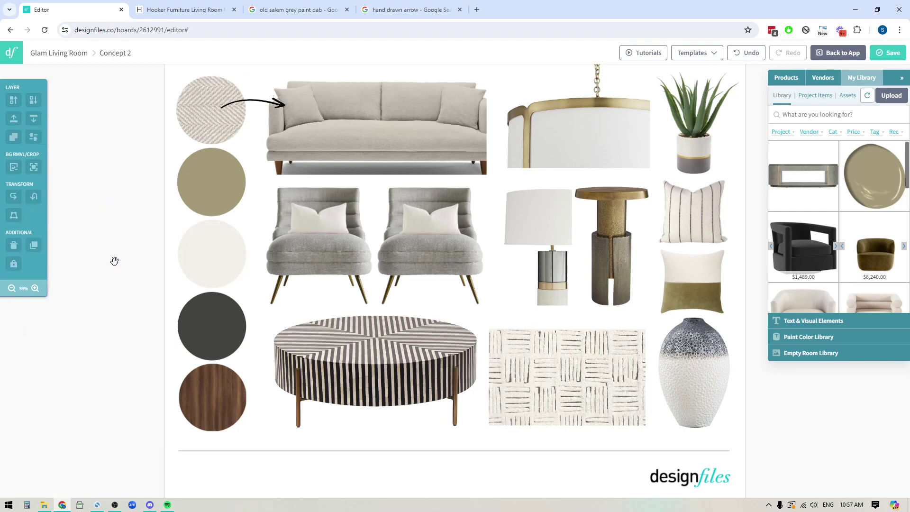